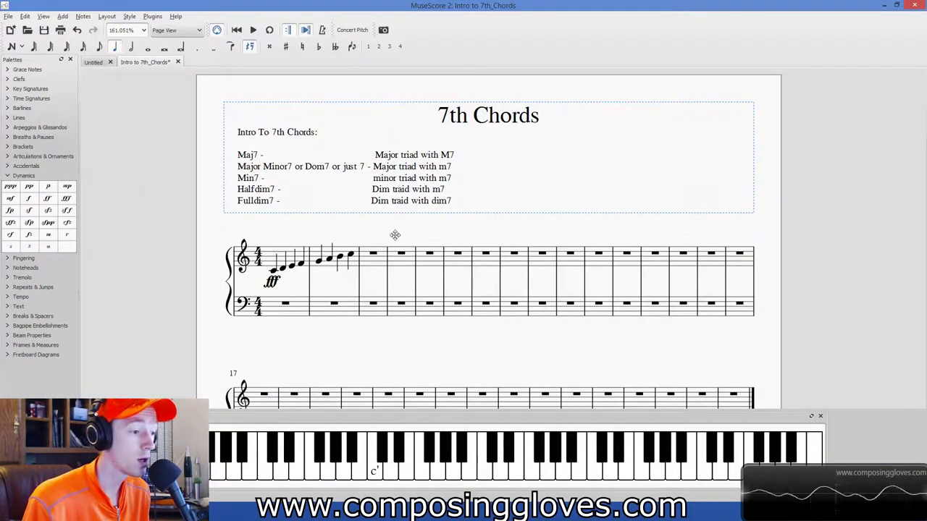
drag(396, 240, 386, 243)
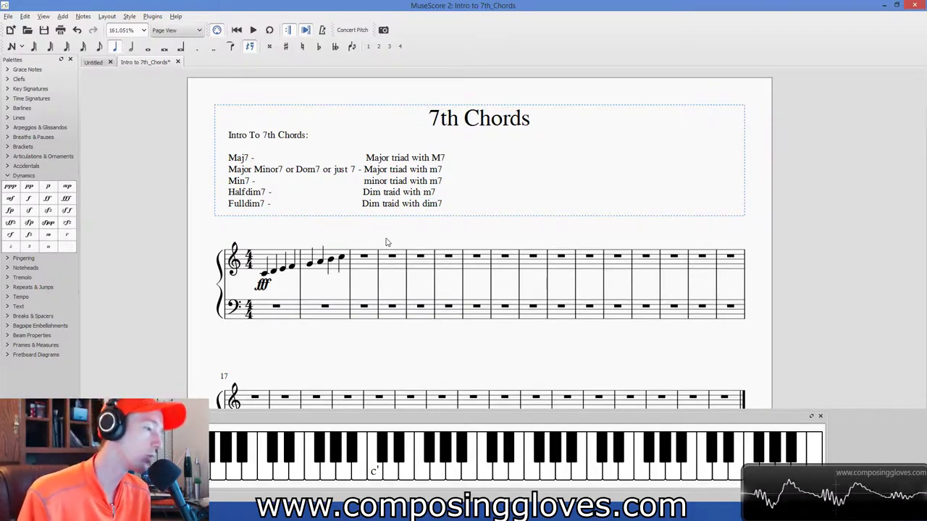
drag(386, 243, 395, 234)
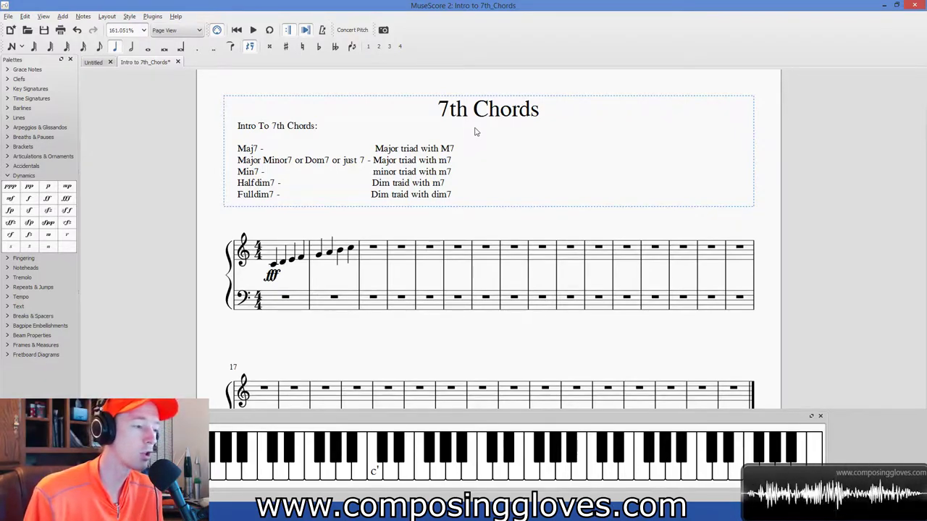
Enter a quarter-note chord of C, E, G and B on the first beat of treble measure 3
key(ctrl+alt+1)
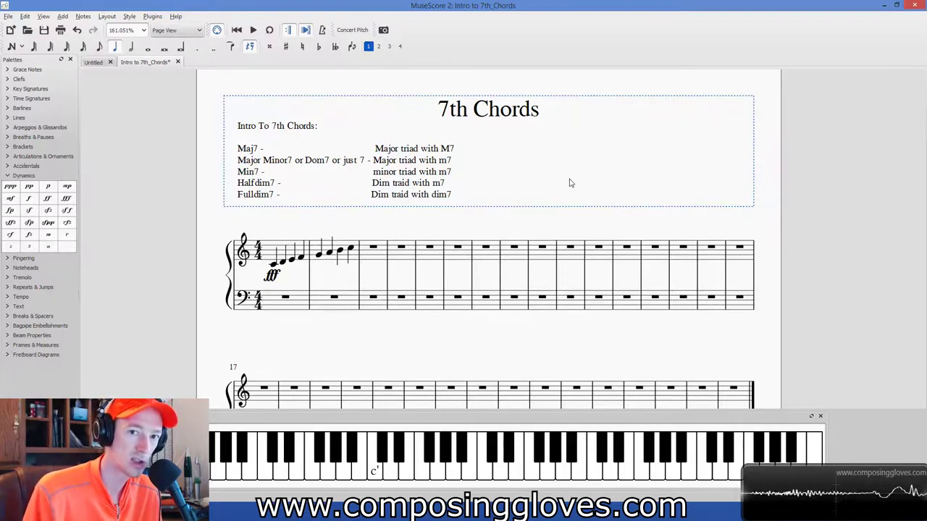
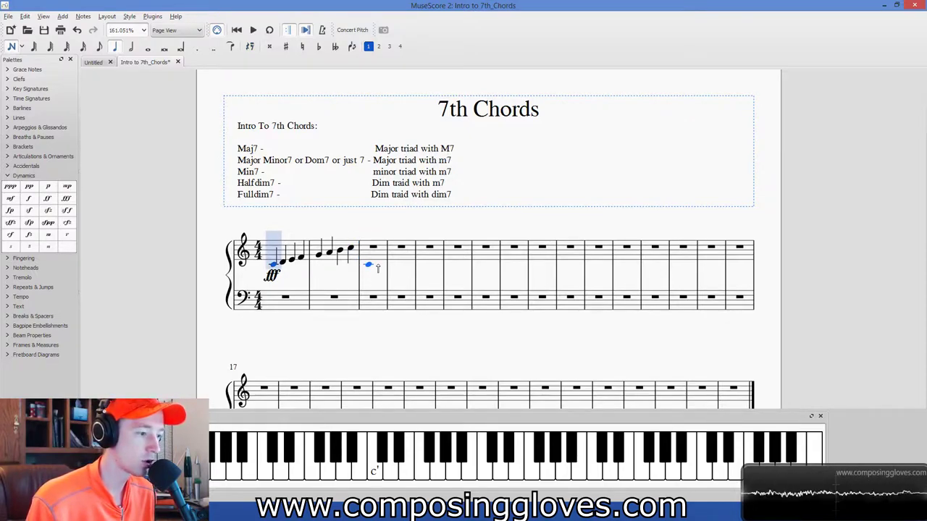
click(376, 267)
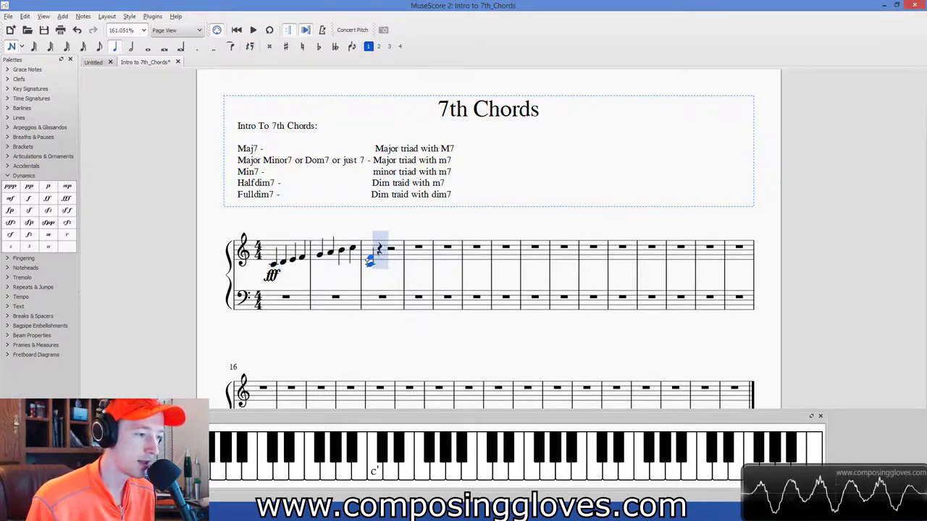
shift+click(370, 258)
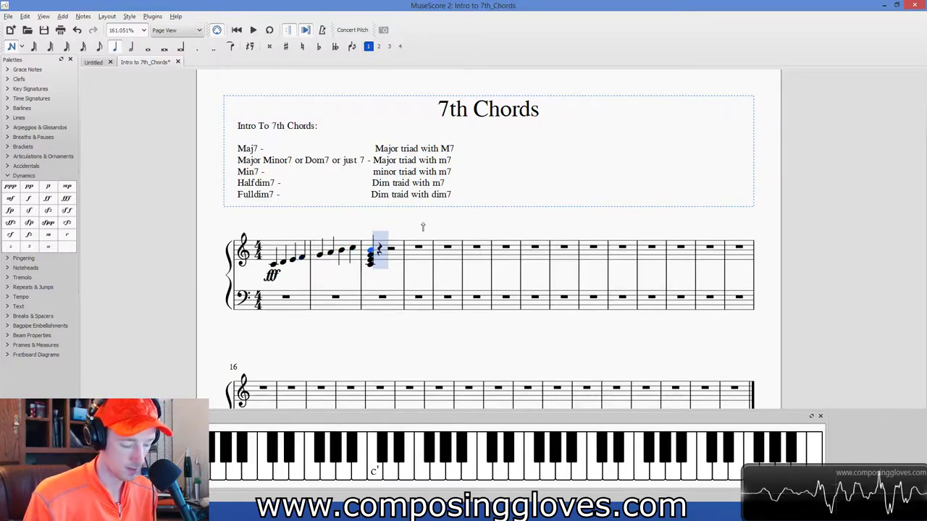
click(371, 249)
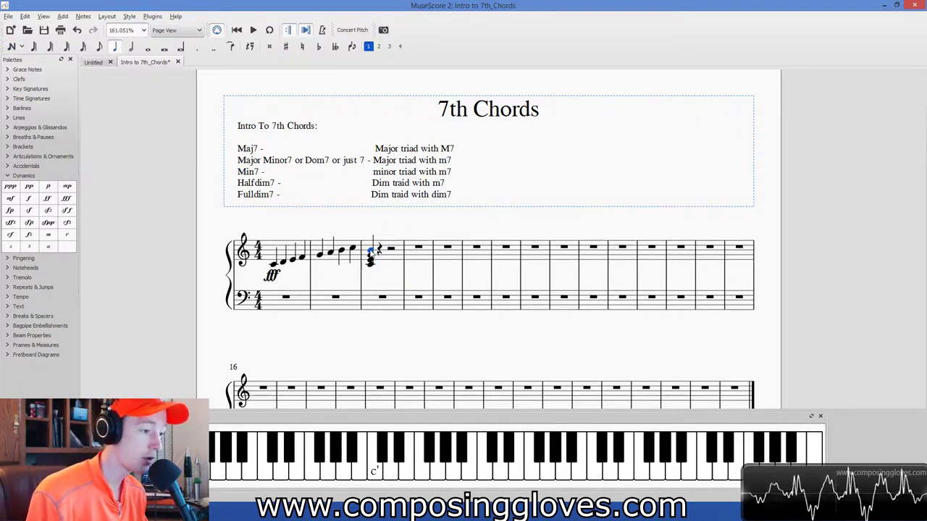
Add the chord symbol CMaj7 above the chord in measure 3 and play the chord back
key(ctrl+k)
text(CMaj7)
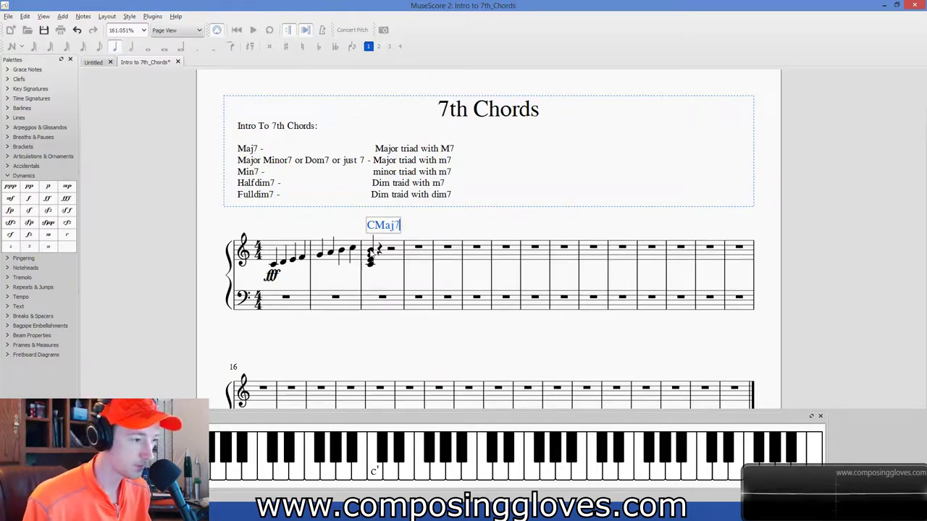
click(441, 225)
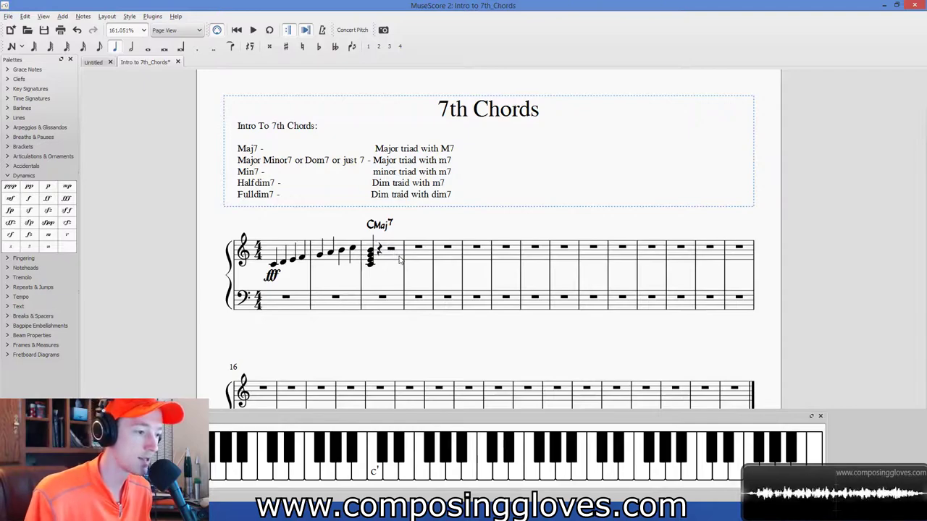
key(space)
key(space)
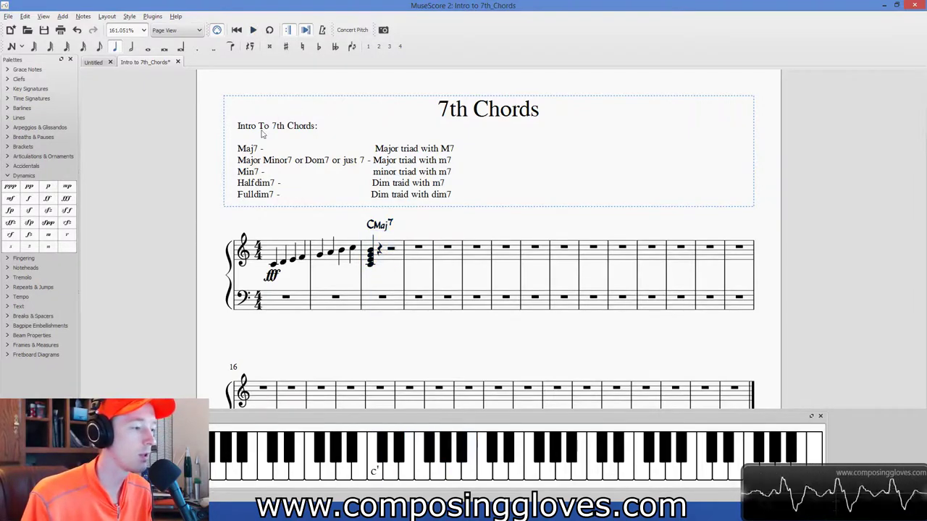
Enter a quarter-note chord of C, E, G and B-flat on the first beat of treble measure 4
drag(490, 219, 483, 202)
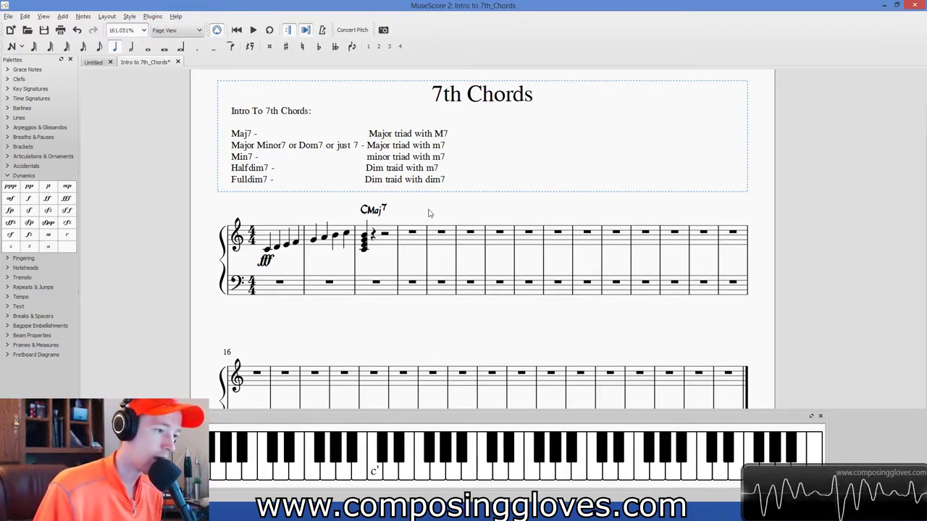
key(n)
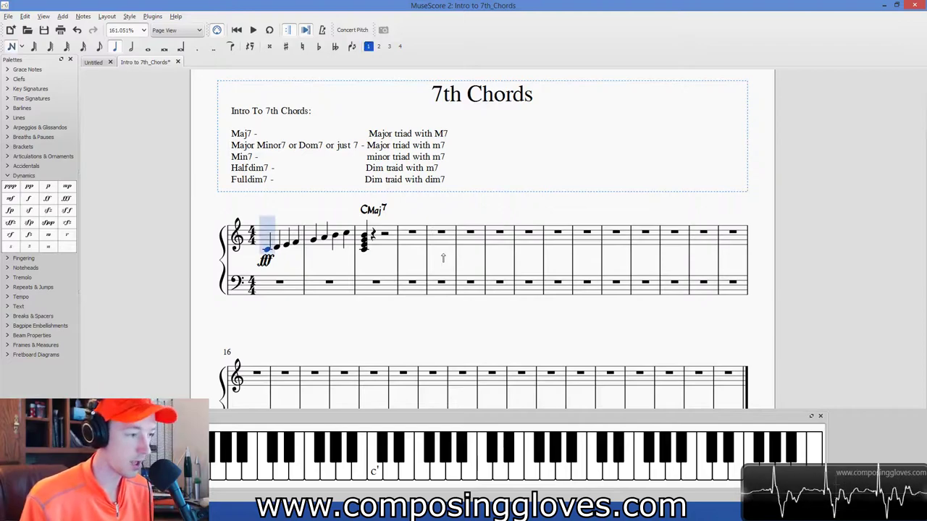
click(405, 251)
key(alt+3)
key(alt+3)
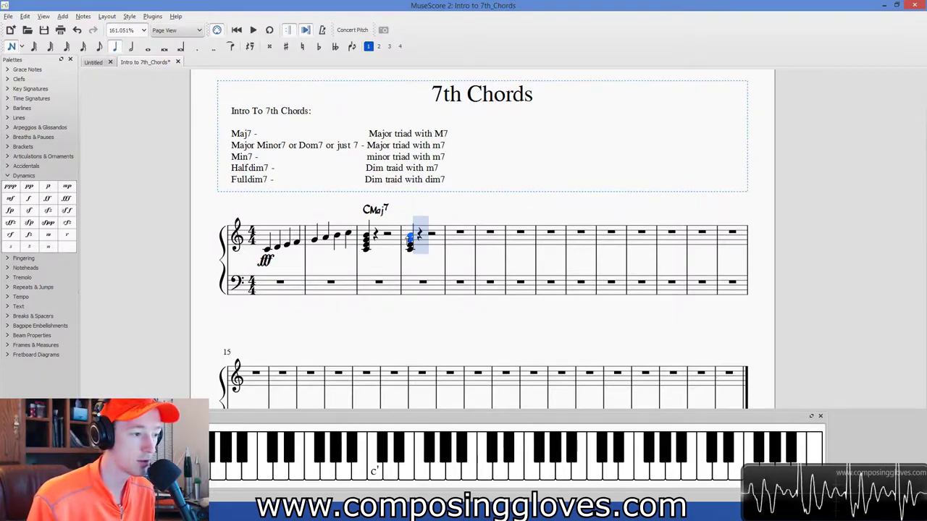
click(410, 237)
key(Down)
key(Escape)
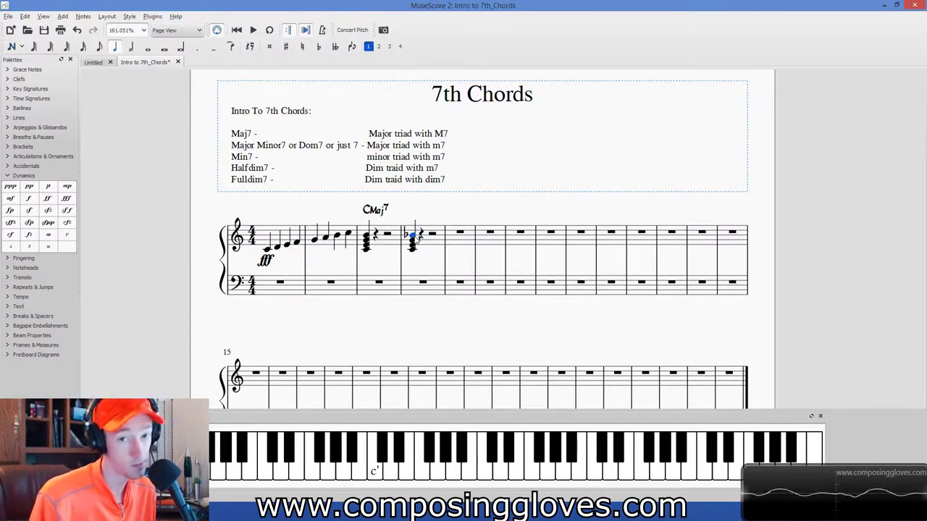
Play back measure 4 to hear its major triad with a minor seventh
click(434, 246)
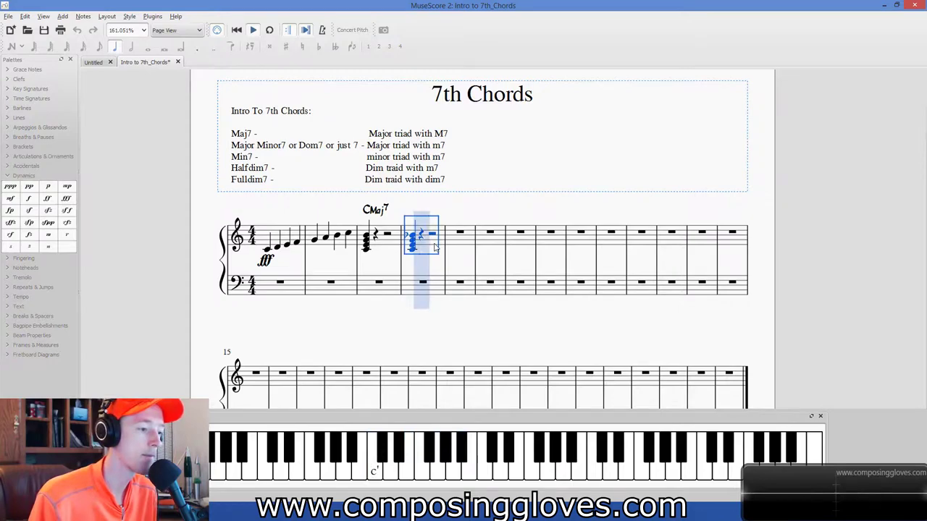
key(space)
click(435, 243)
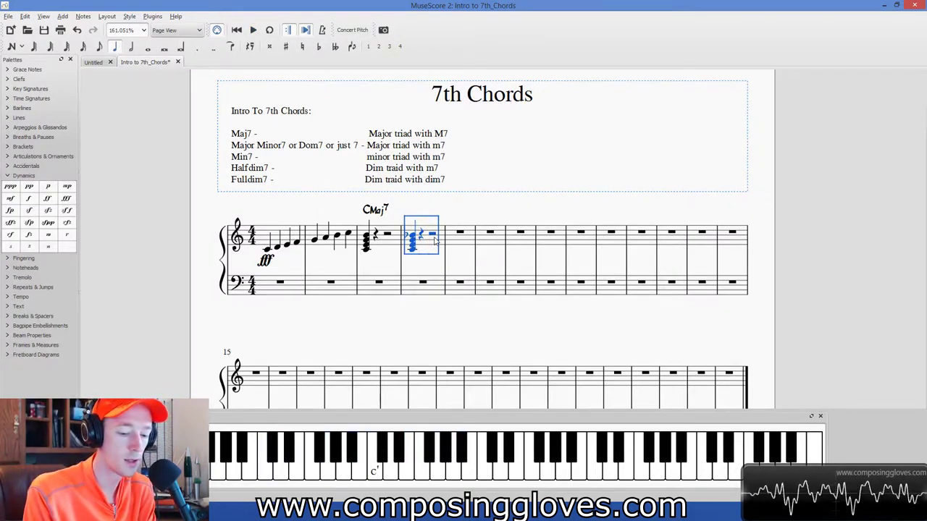
click(436, 244)
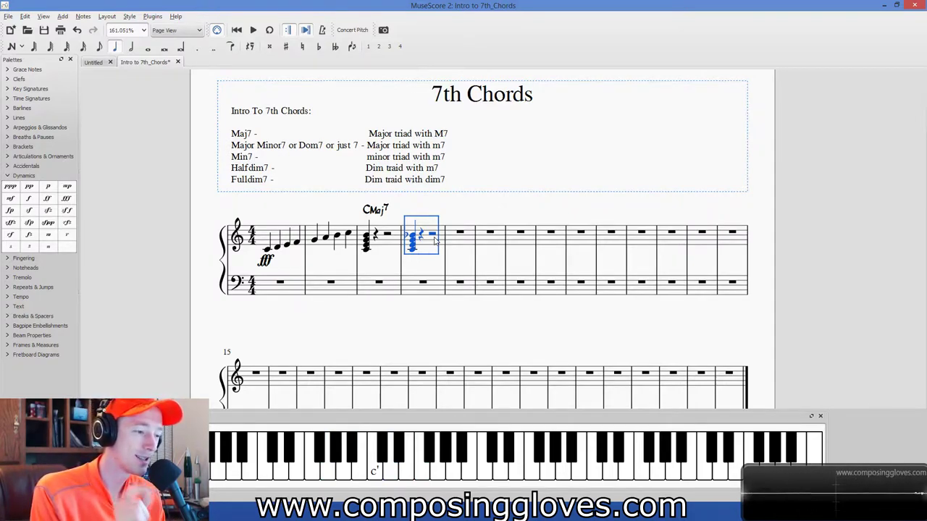
click(436, 241)
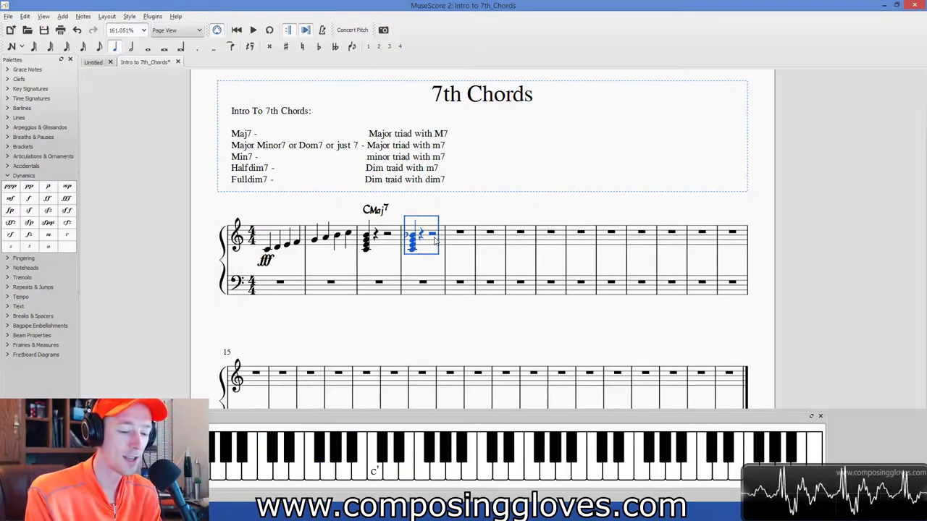
key(space)
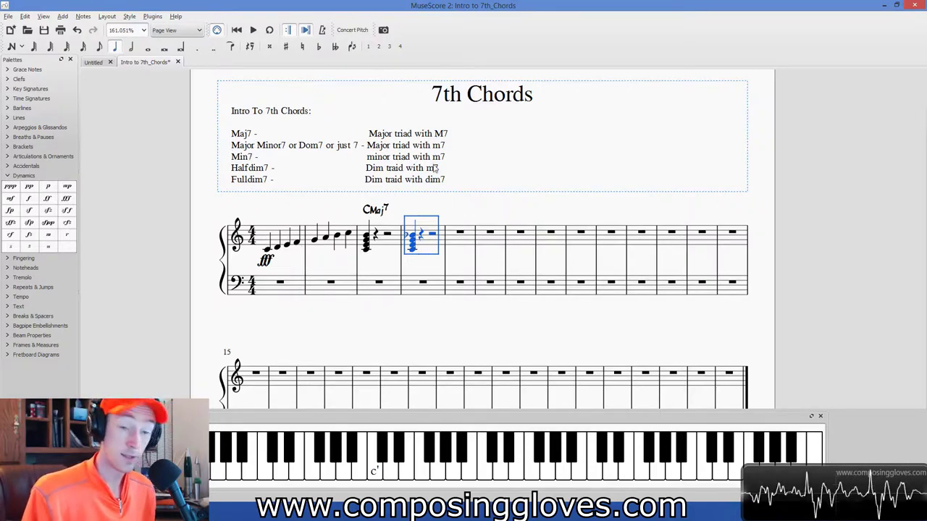
Add the chord symbol C7 above the chord in measure 4
click(435, 207)
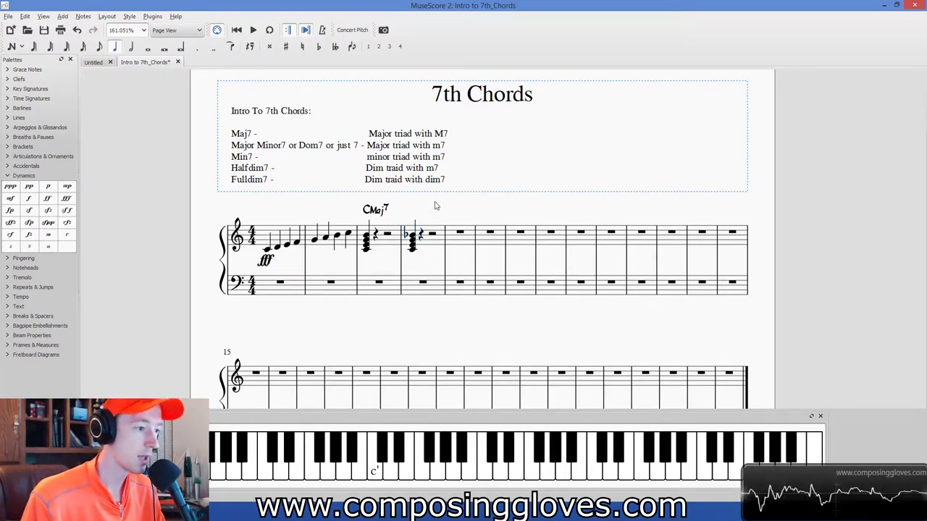
click(414, 242)
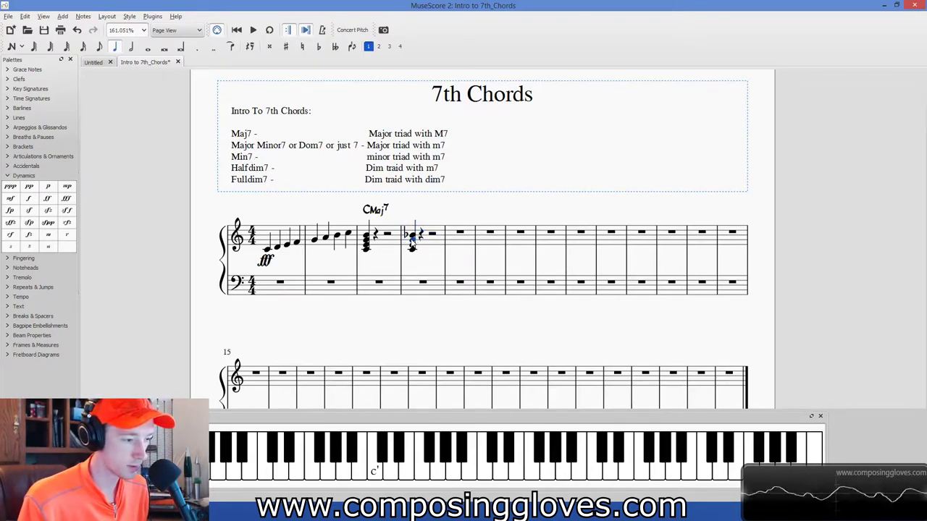
key(ctrl+k)
text(C)
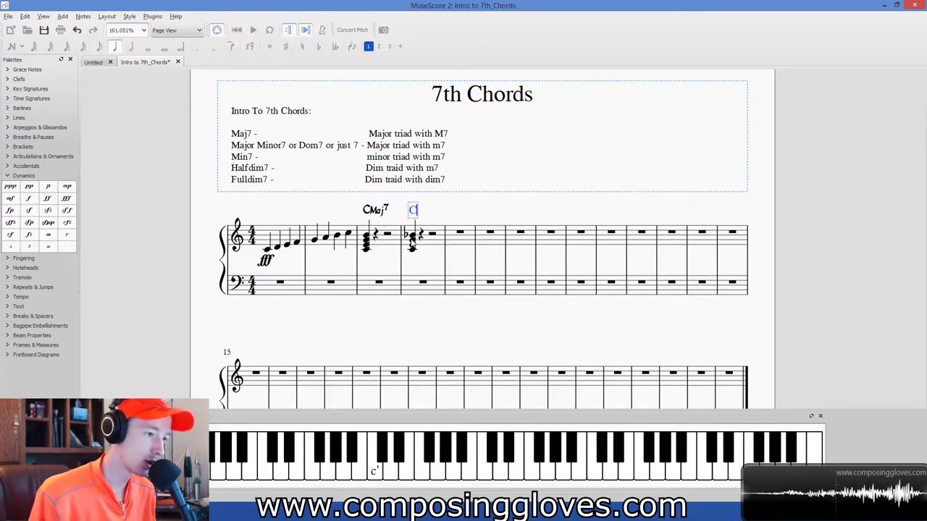
text(7)
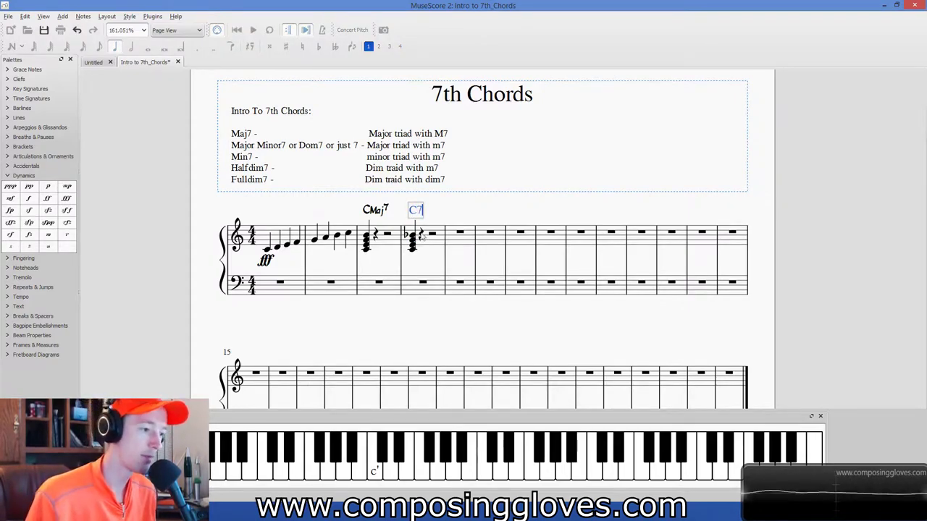
key(Escape)
Enter a quarter-note chord of C, E-flat, G and B-flat on the first beat of treble measure 5
click(456, 232)
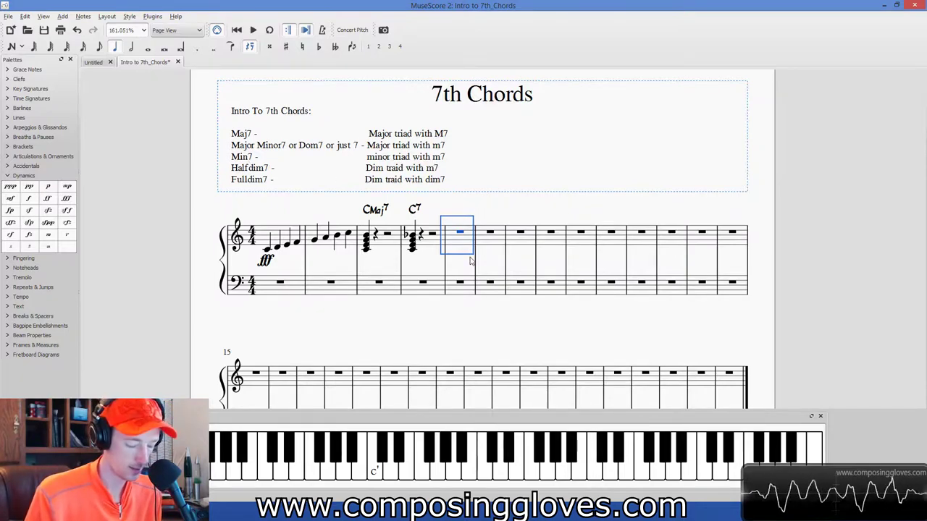
key(n)
click(450, 247)
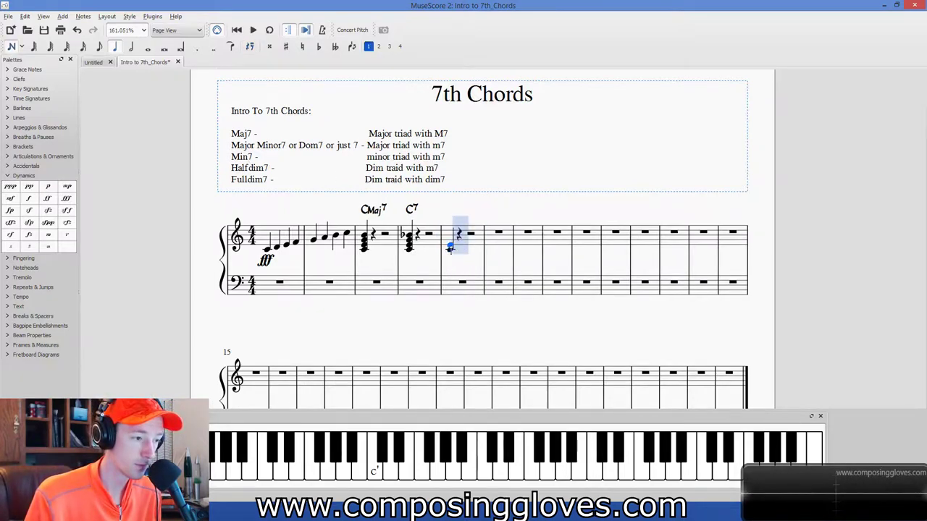
click(450, 244)
key(Down)
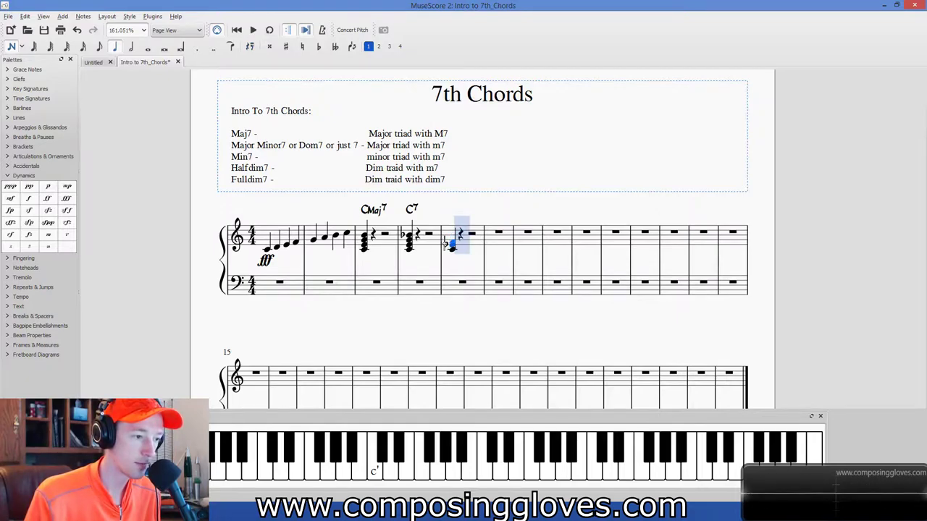
click(452, 239)
key(alt+3)
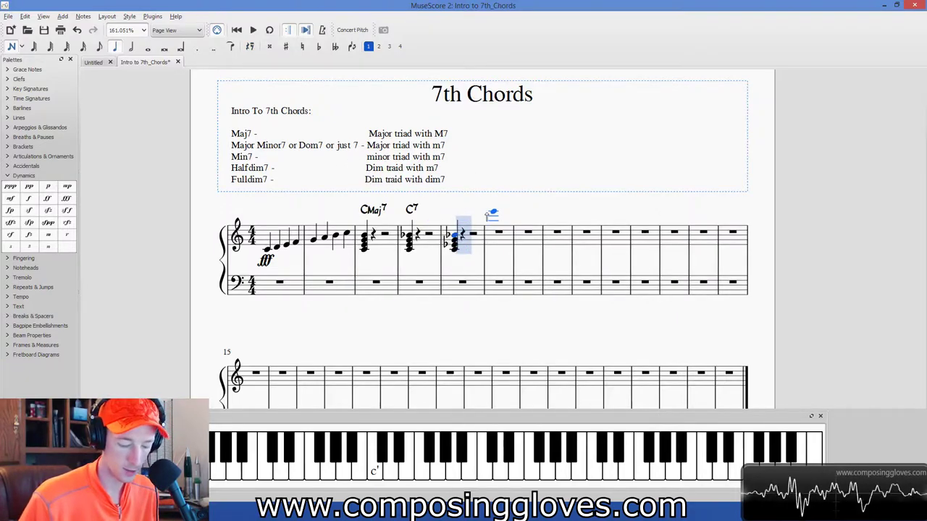
key(Escape)
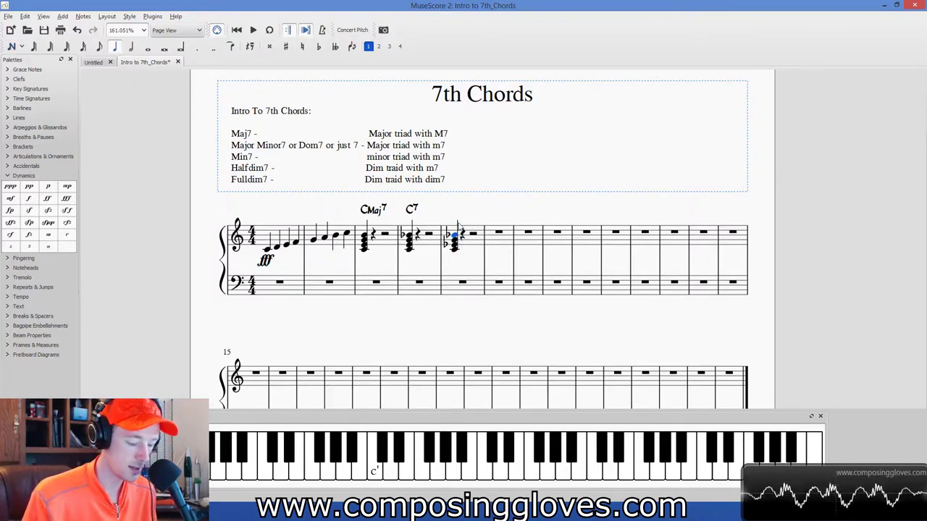
Add the chord symbol Cm7 above the chord in measure 5
key(ctrl+k)
text(Cmi)
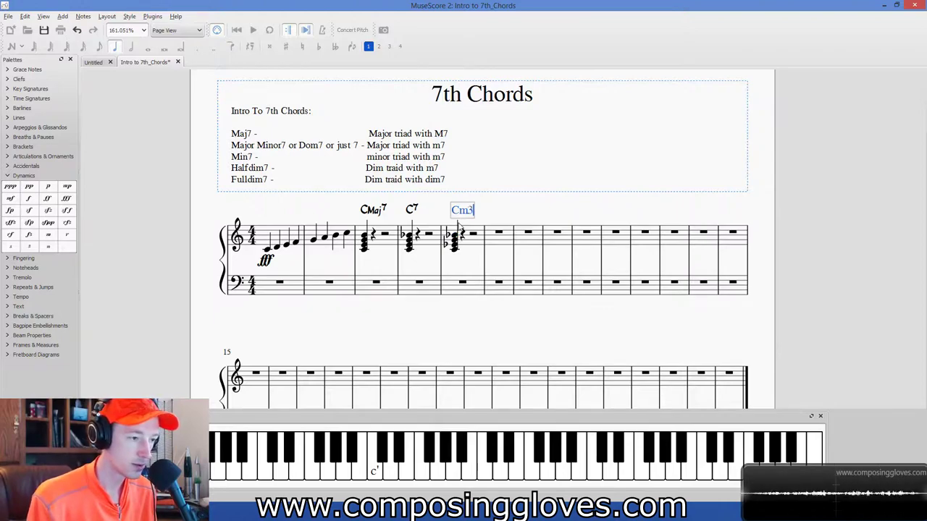
key(BackSpace)
text(7)
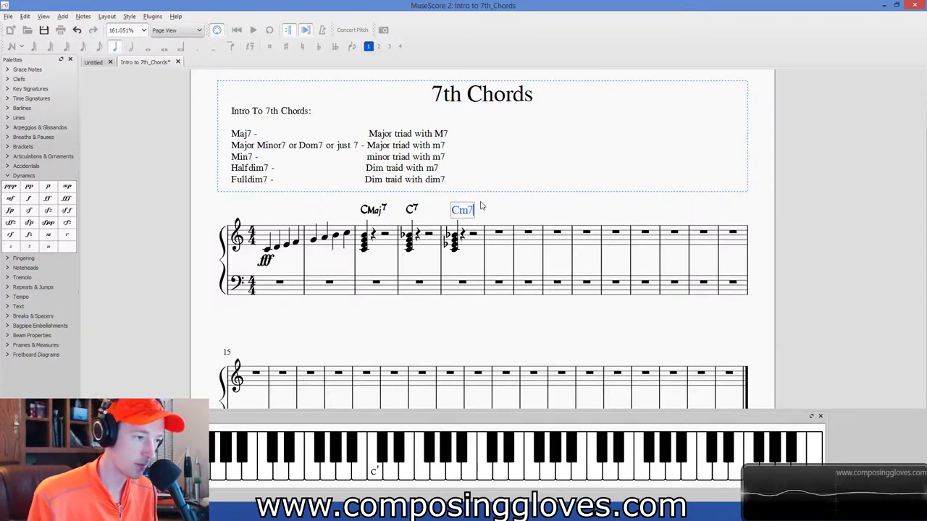
key(Escape)
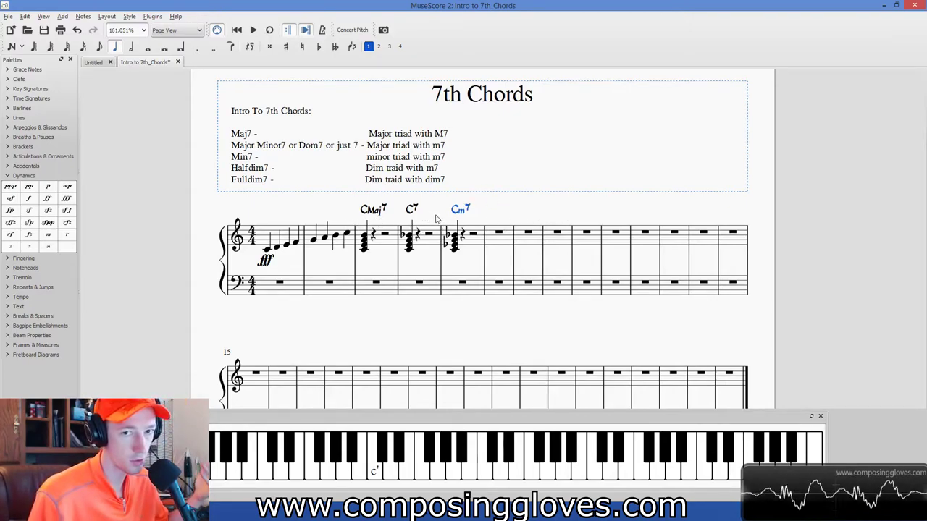
Enter a quarter-note diminished triad of C, E-flat and G-flat on the first beat of treble measure 6
click(497, 232)
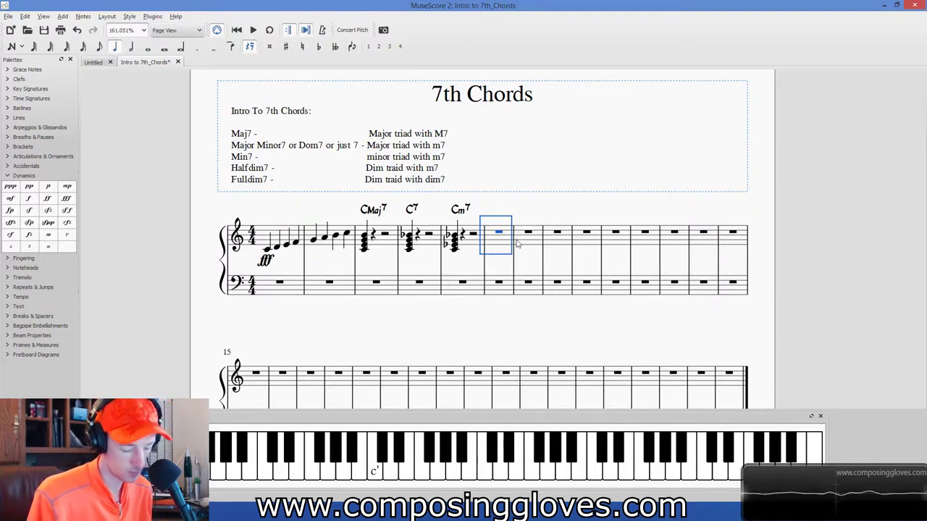
key(n)
click(495, 248)
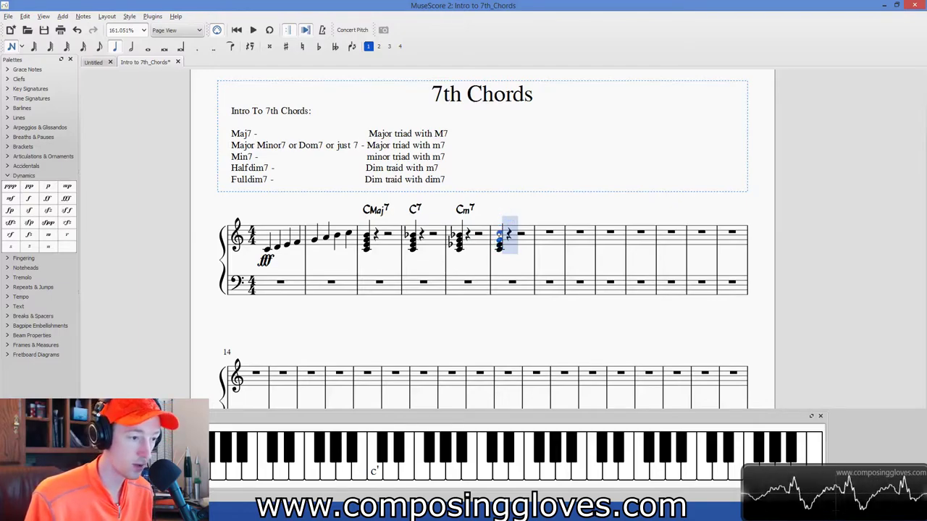
key(Escape)
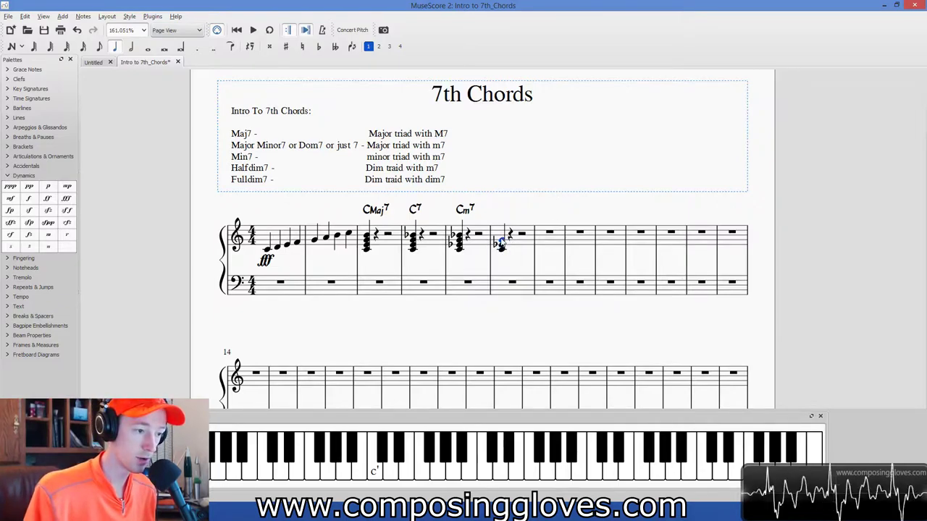
key(ctrl+v)
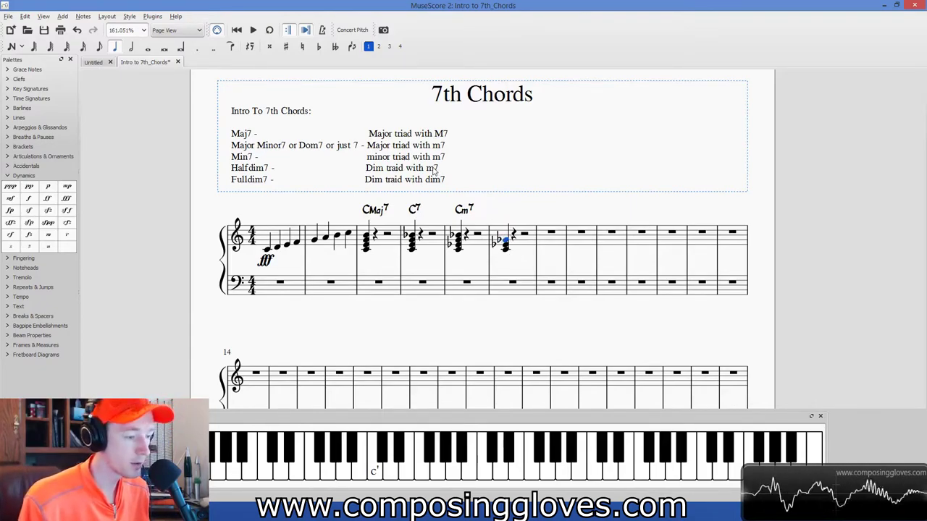
Add a B-flat on top of the diminished triad in measure 6 and play the measure back
key(n)
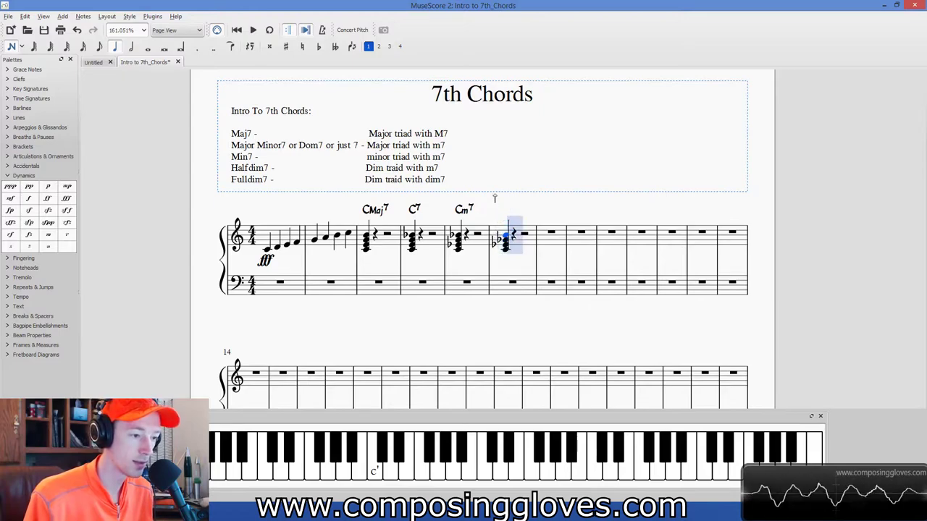
key(Escape)
click(528, 245)
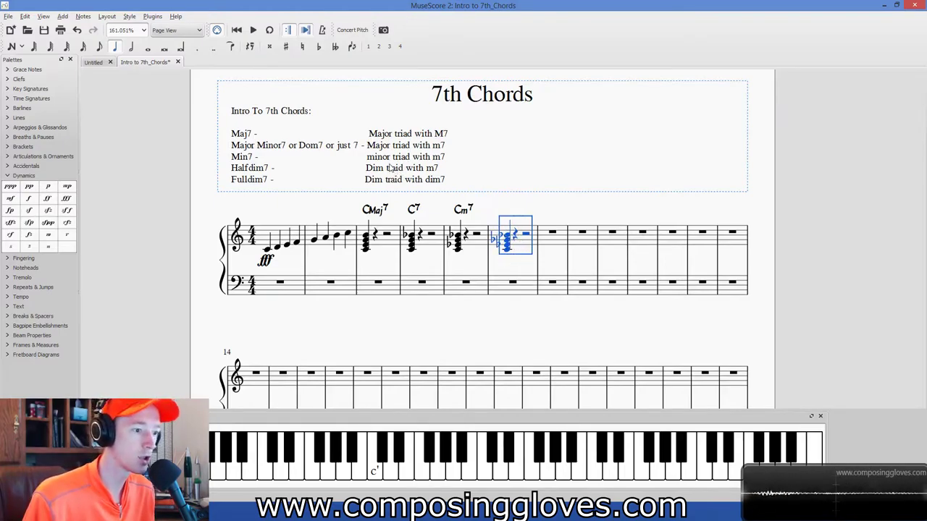
key(space)
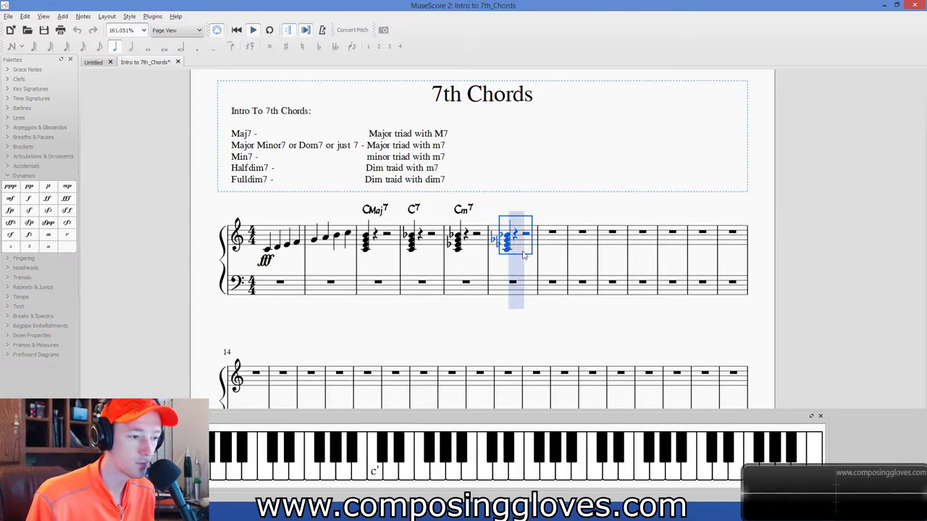
click(515, 209)
Add the half-diminished chord symbol above the chord in measure 6, entered as C0
click(508, 243)
key(Up)
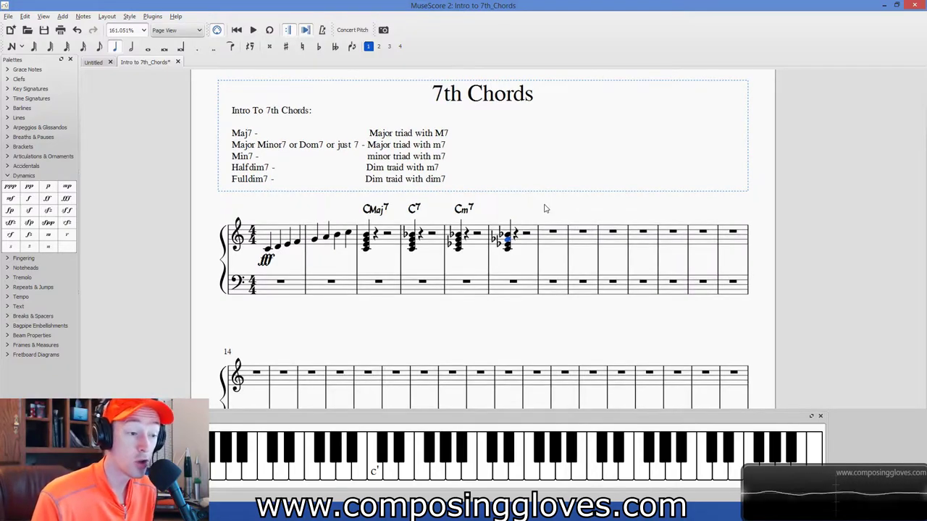
key(ctrl+k)
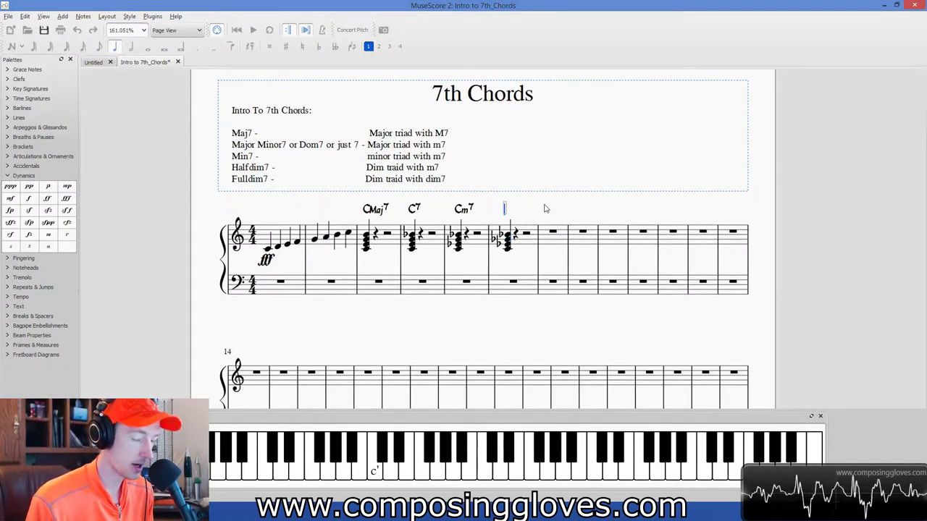
text(C)
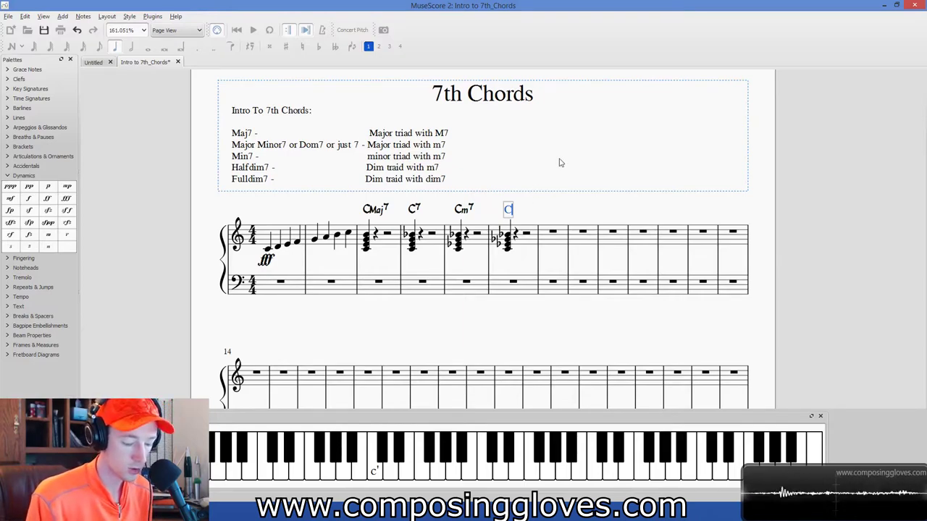
text(o)
key(BackSpace)
text(0)
key(BackSpace)
text(0)
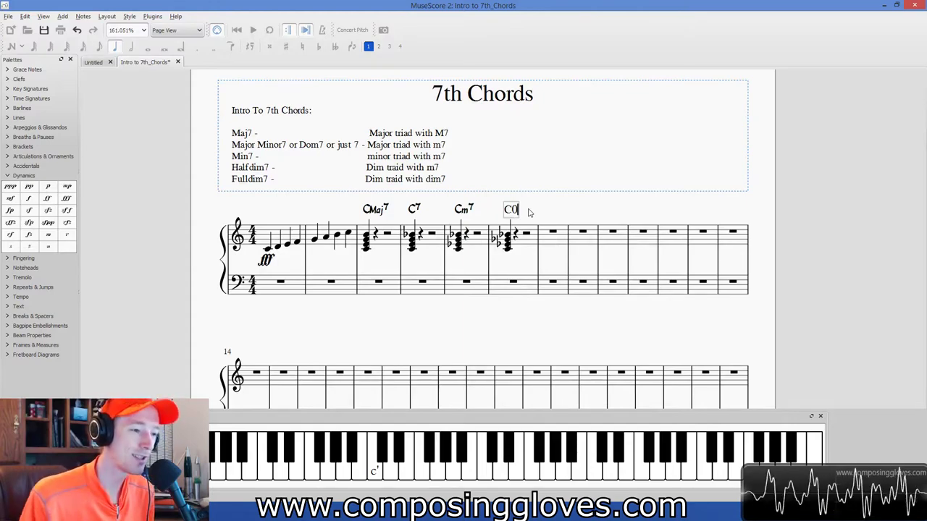
text(7)
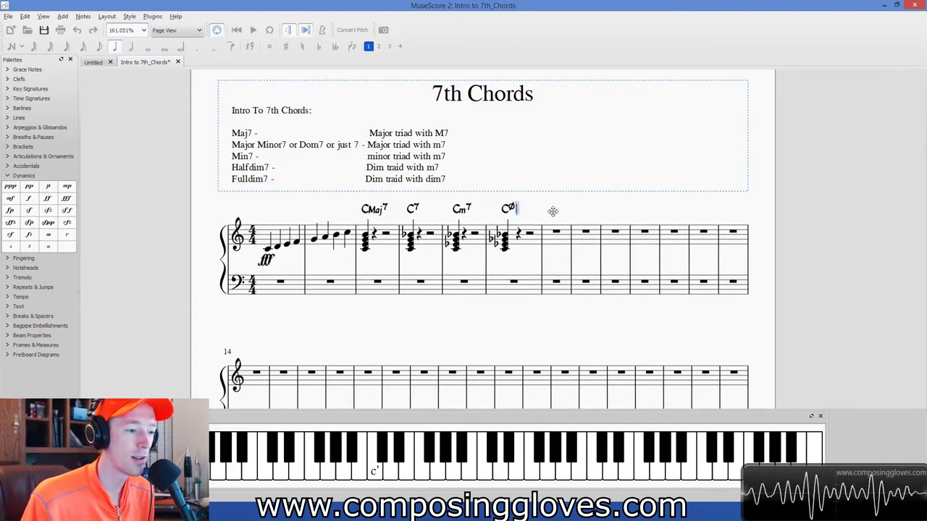
key(Escape)
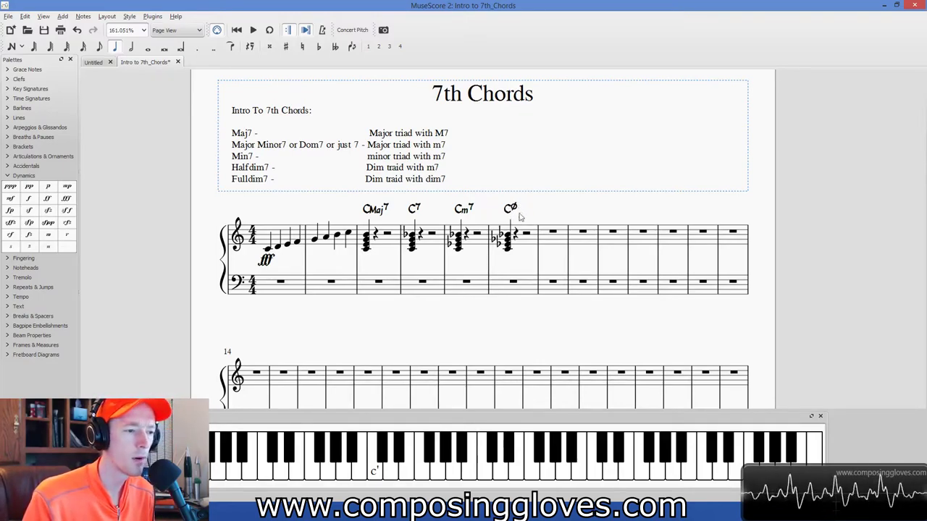
Enter a quarter-note diminished triad of C, E-flat and G-flat on the first beat of treble measure 7
click(561, 241)
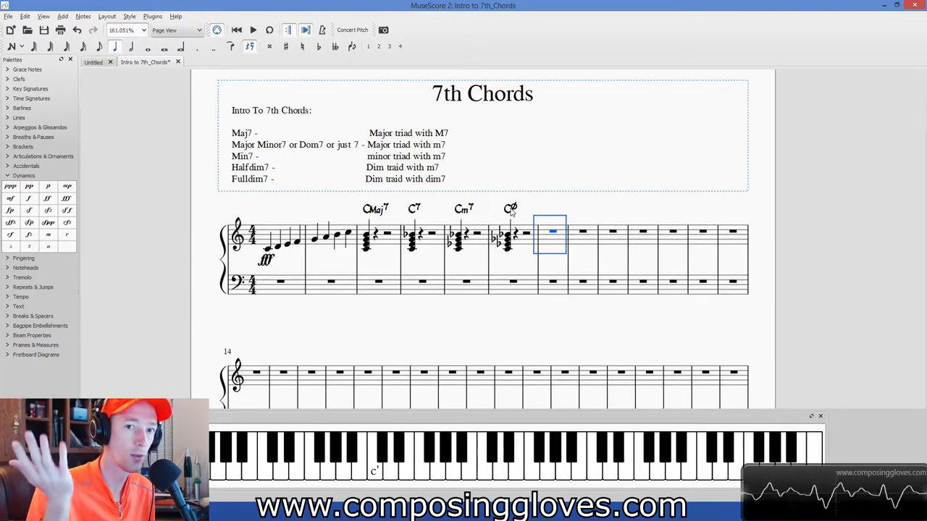
key(n)
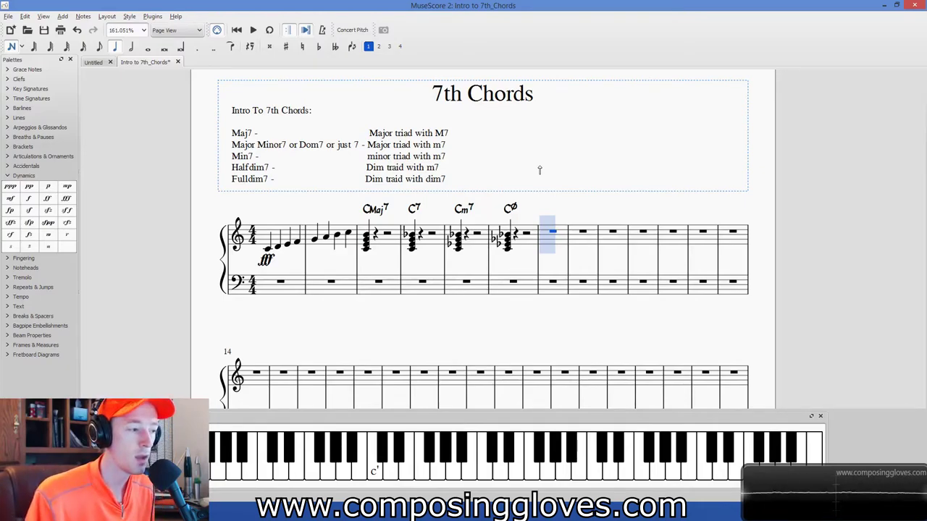
click(548, 250)
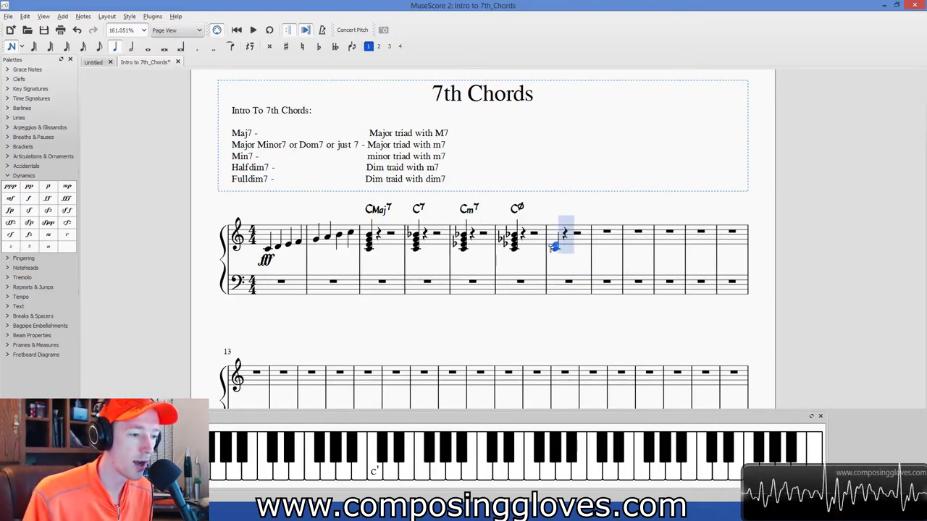
key(Escape)
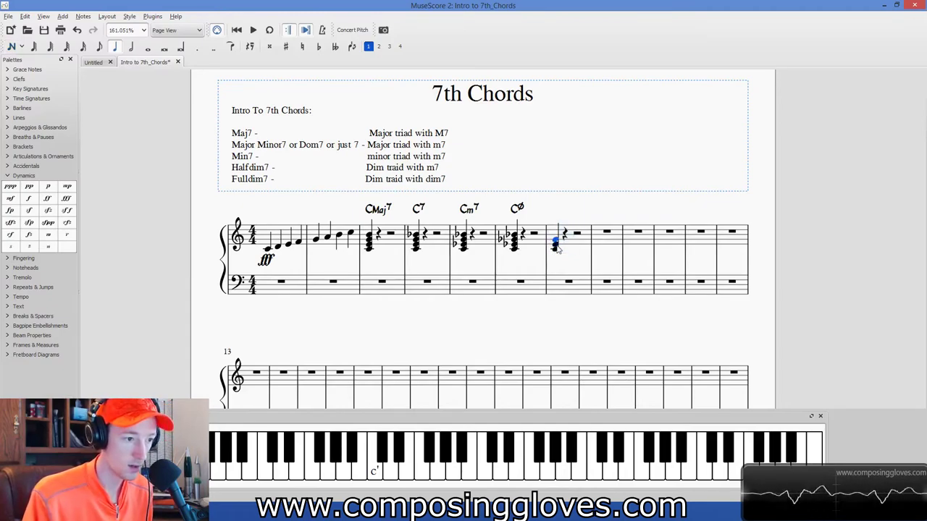
key(Down)
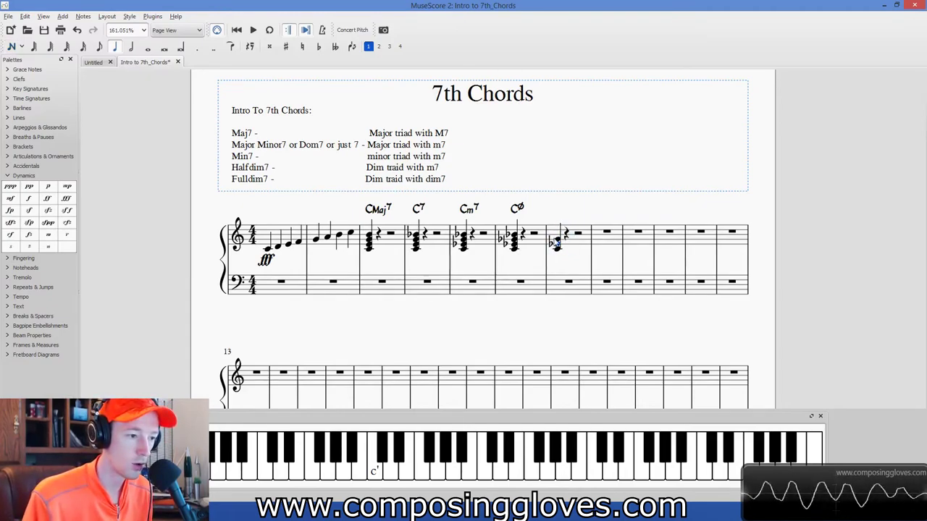
click(553, 244)
click(556, 244)
key(alt+3)
key(alt+3)
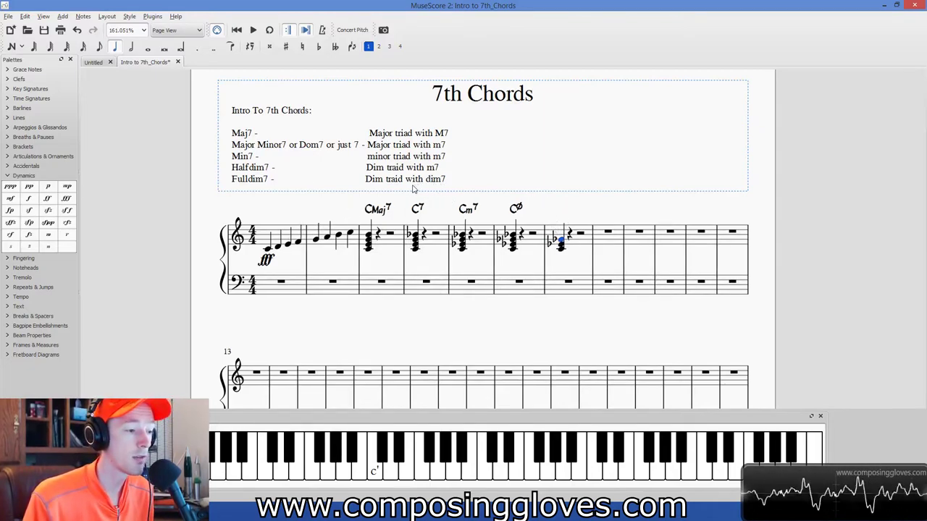
Add a B double-flat on top of the diminished triad in treble measure 7
key(n)
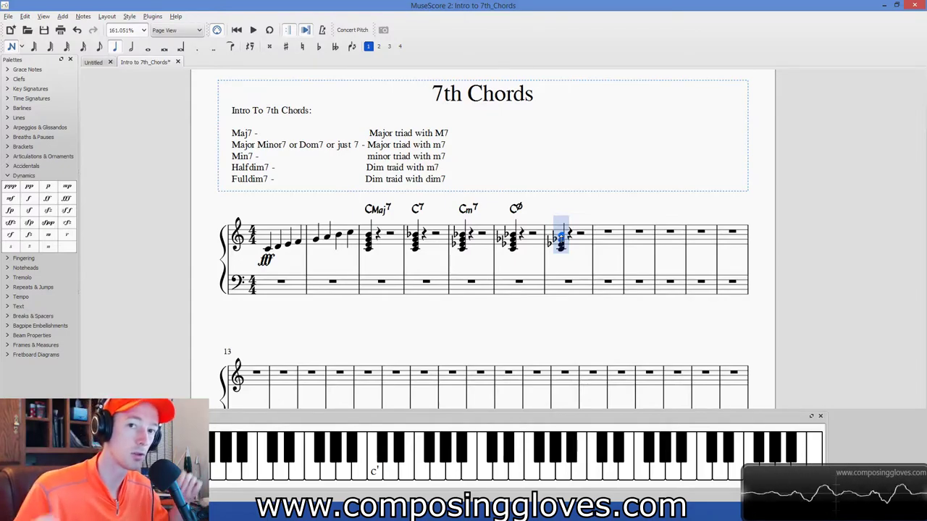
key(Left)
key(Left)
key(Left)
key(Left)
key(Left)
key(Left)
key(Left)
key(Left)
key(Left)
key(Left)
key(Left)
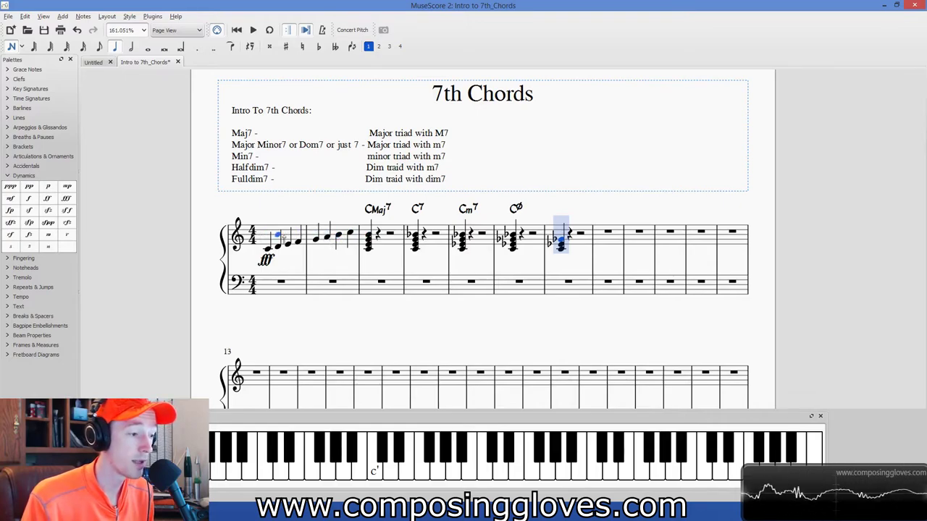
click(562, 236)
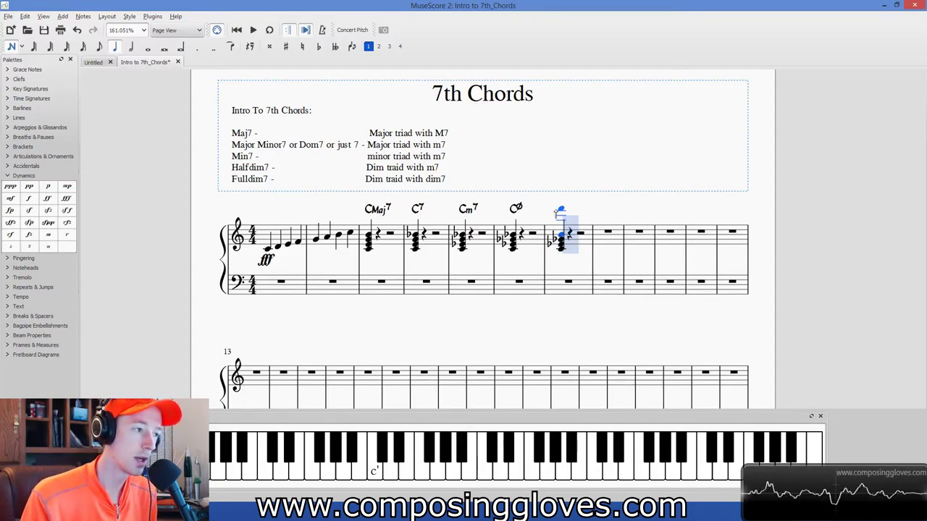
click(336, 47)
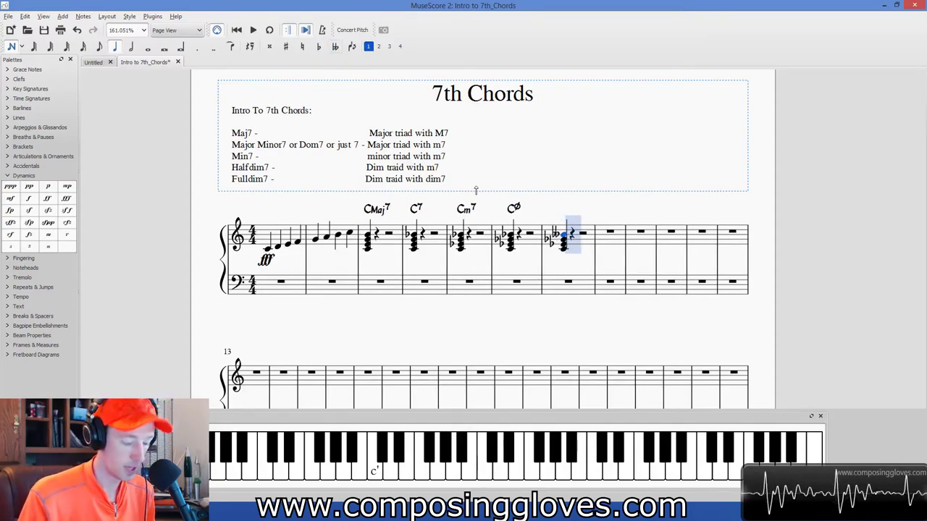
Add the fully diminished chord symbol above the chord in measure 7, entered as C7o
key(Escape)
key(ctrl+k)
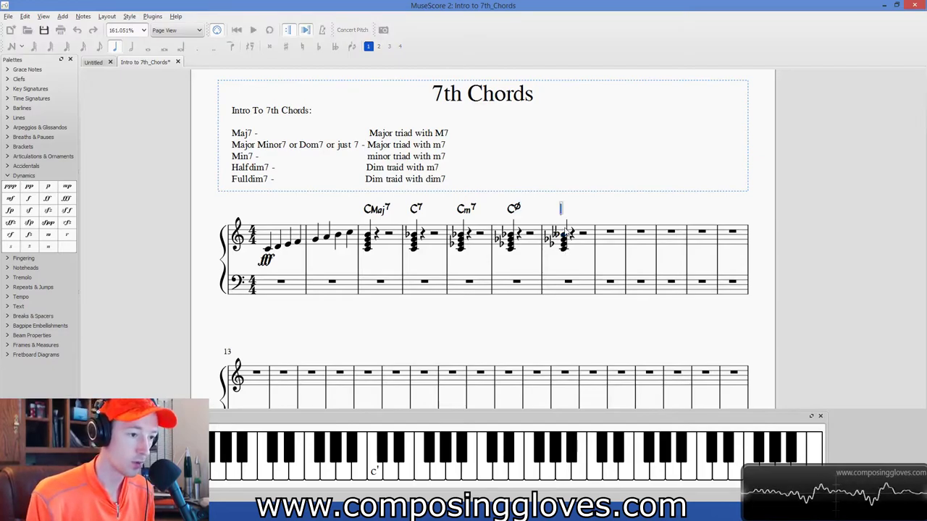
text(C)
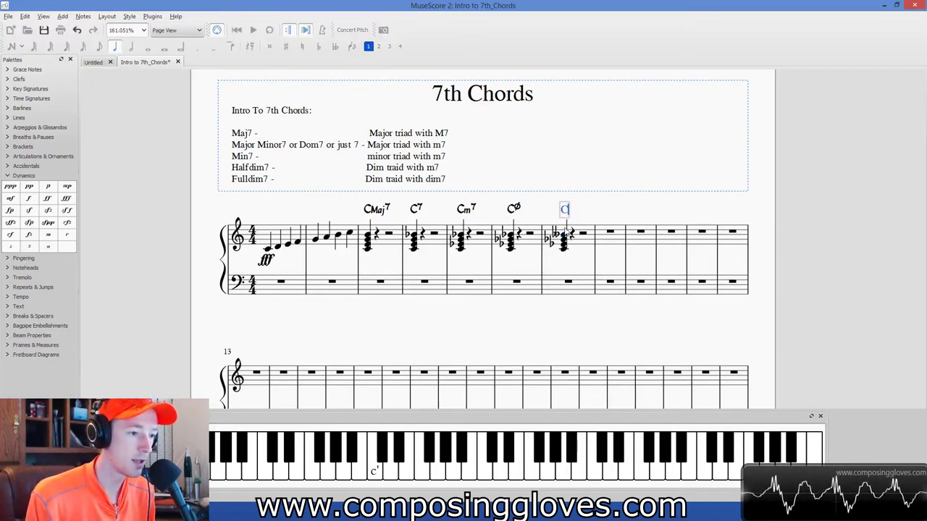
text(7)
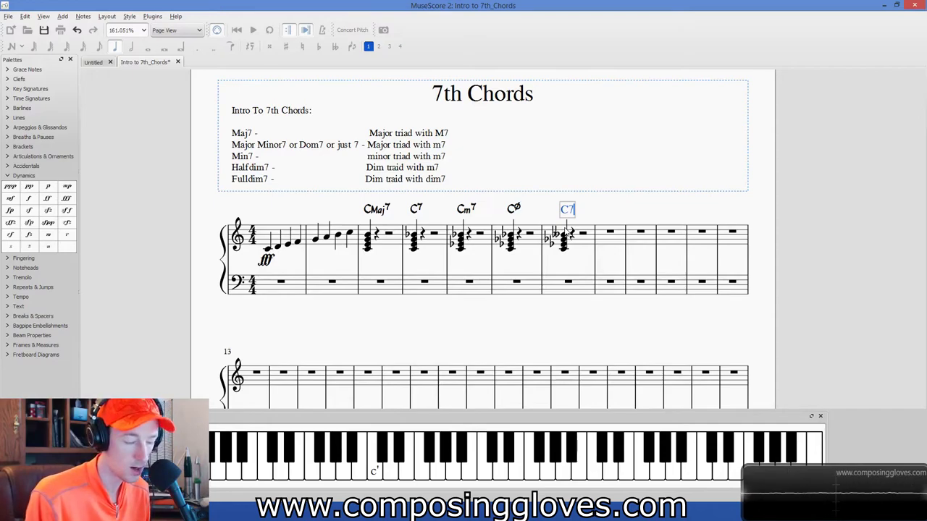
text(o)
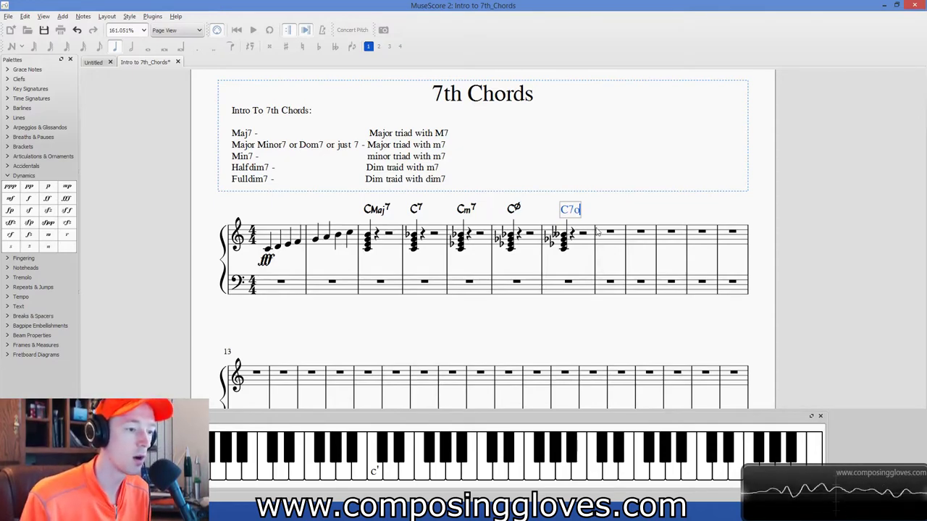
key(space)
key(Escape)
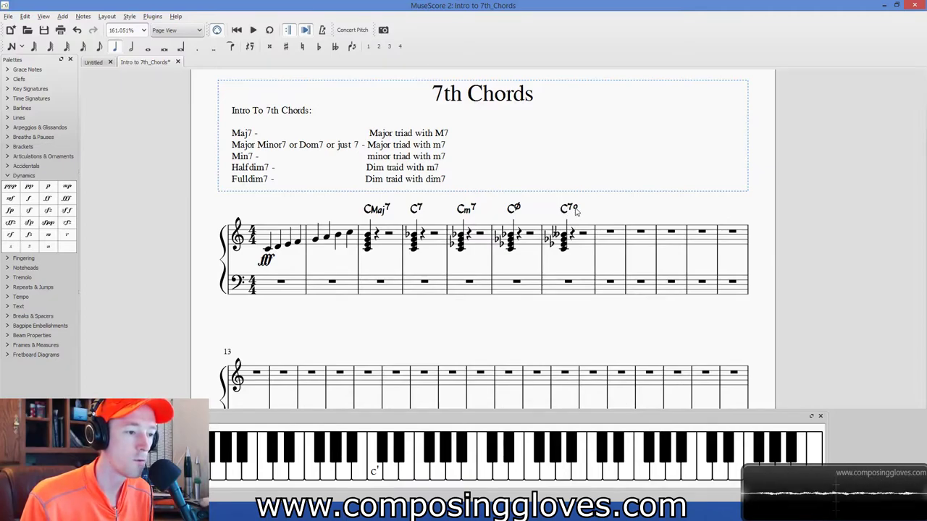
Play back the fully diminished seventh chord in measure 7 and select its top note
click(582, 246)
key(space)
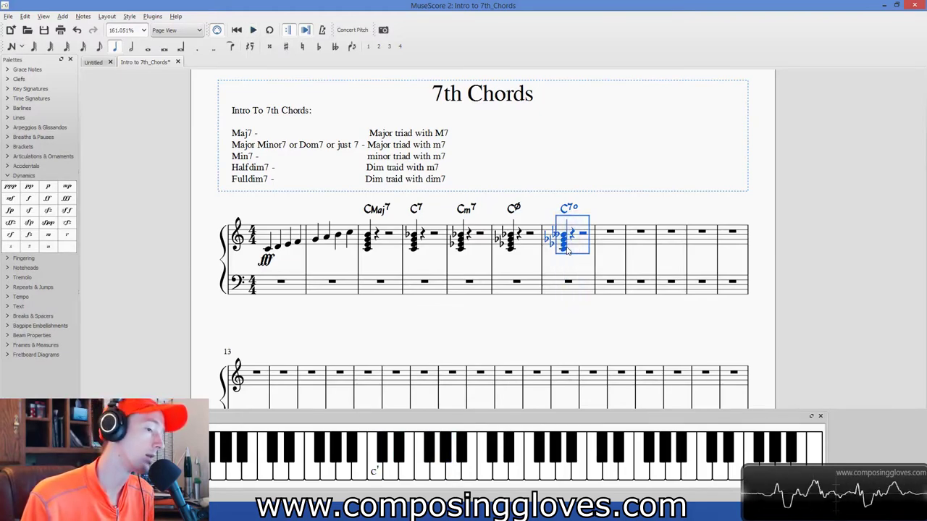
click(564, 234)
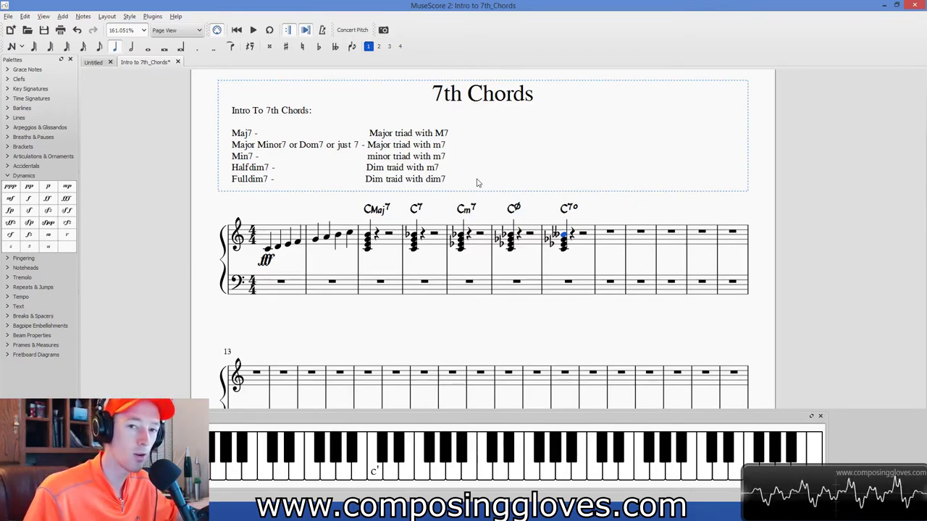
Save the score with the five labelled seventh chords
mouse_move(635, 207)
mouse_down()
mouse_move(635, 198)
mouse_move(628, 212)
mouse_up()
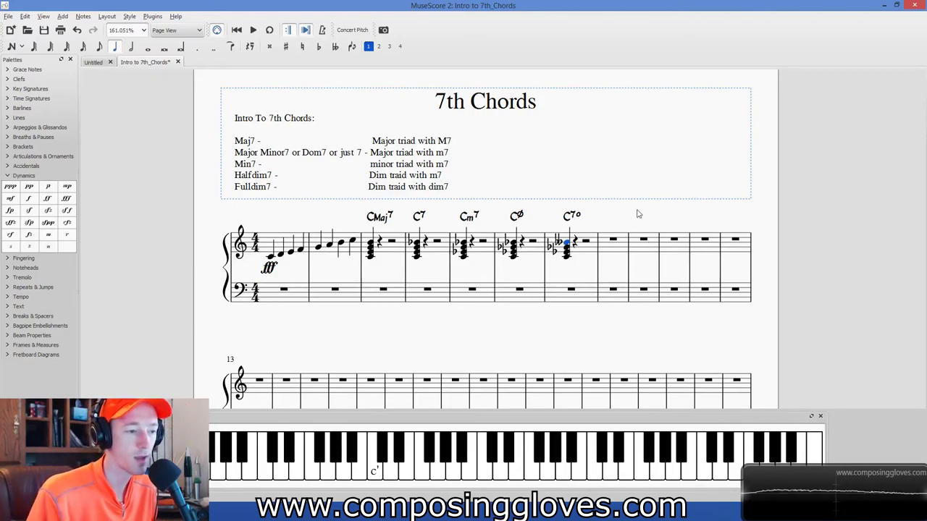
scroll(637, 218, up, 1)
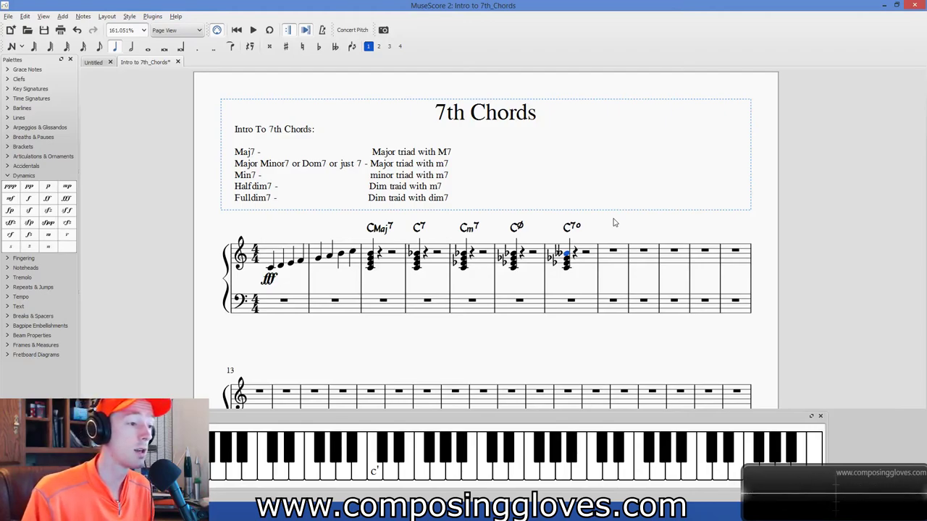
key(ctrl+s)
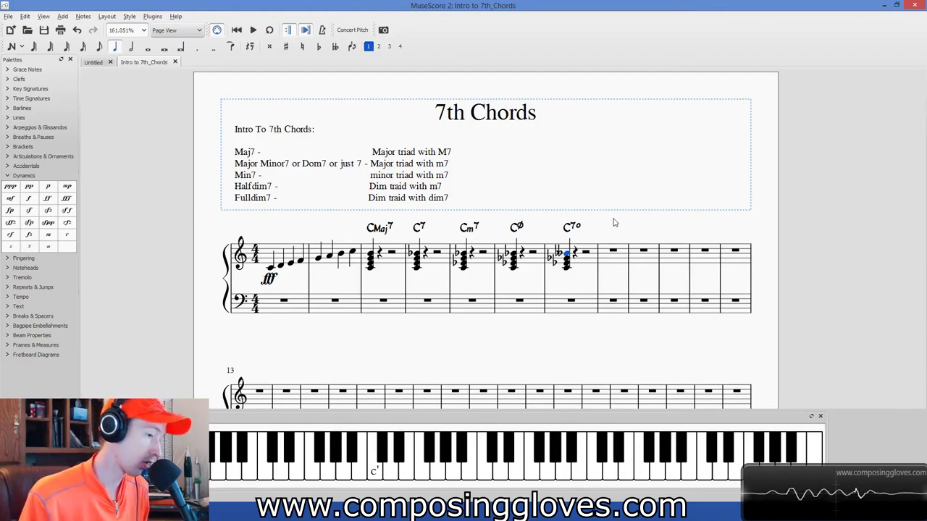